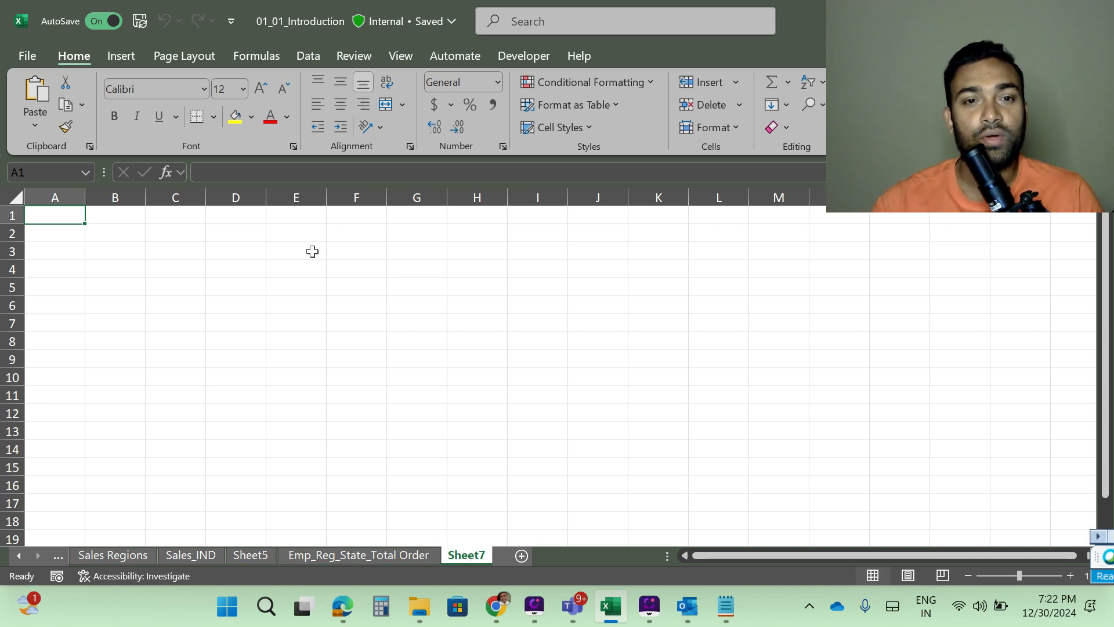
Step: Start a PivotTable from an external data source on Sheet7 and bring up the existing connections
{"action": "left_click", "coordinate": [123, 55]}
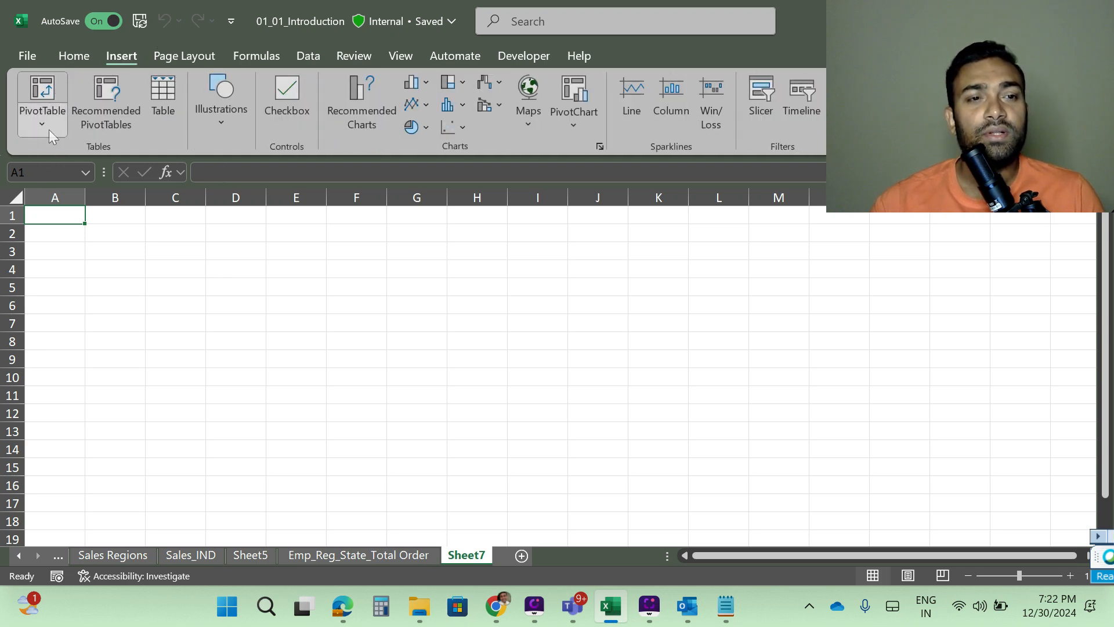
{"action": "left_click", "coordinate": [41, 127]}
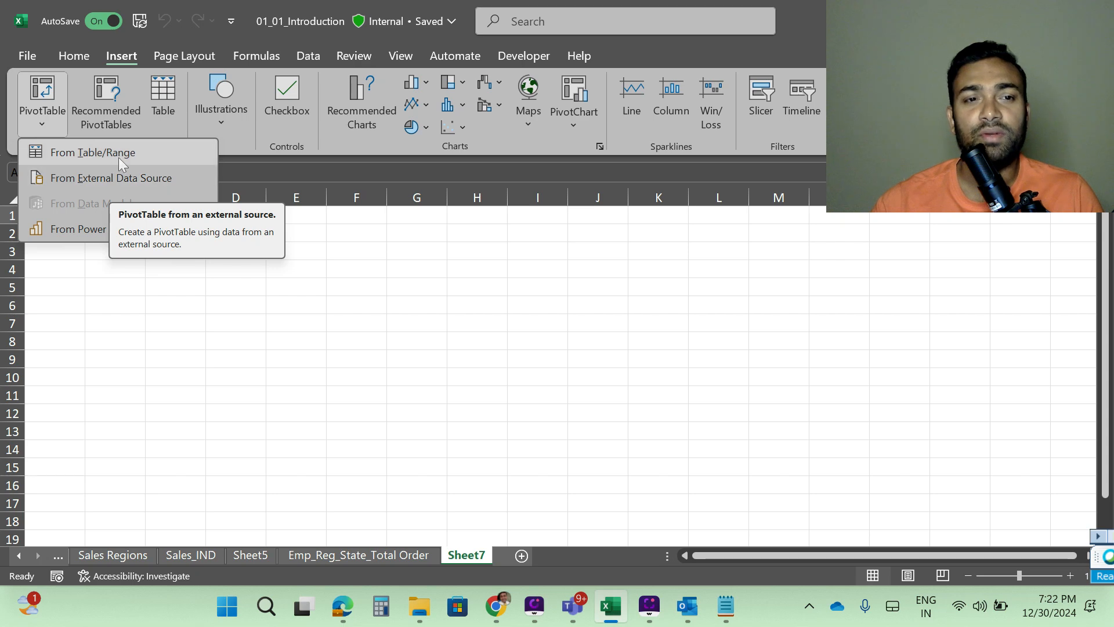
{"action": "left_click", "coordinate": [85, 181]}
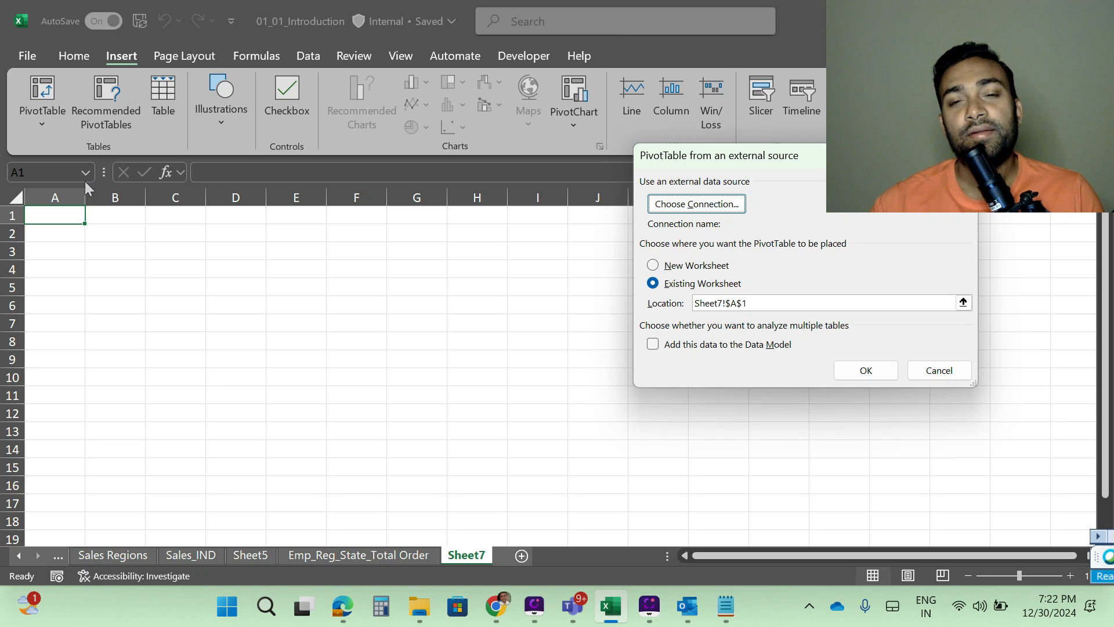
{"action": "left_click", "coordinate": [697, 205]}
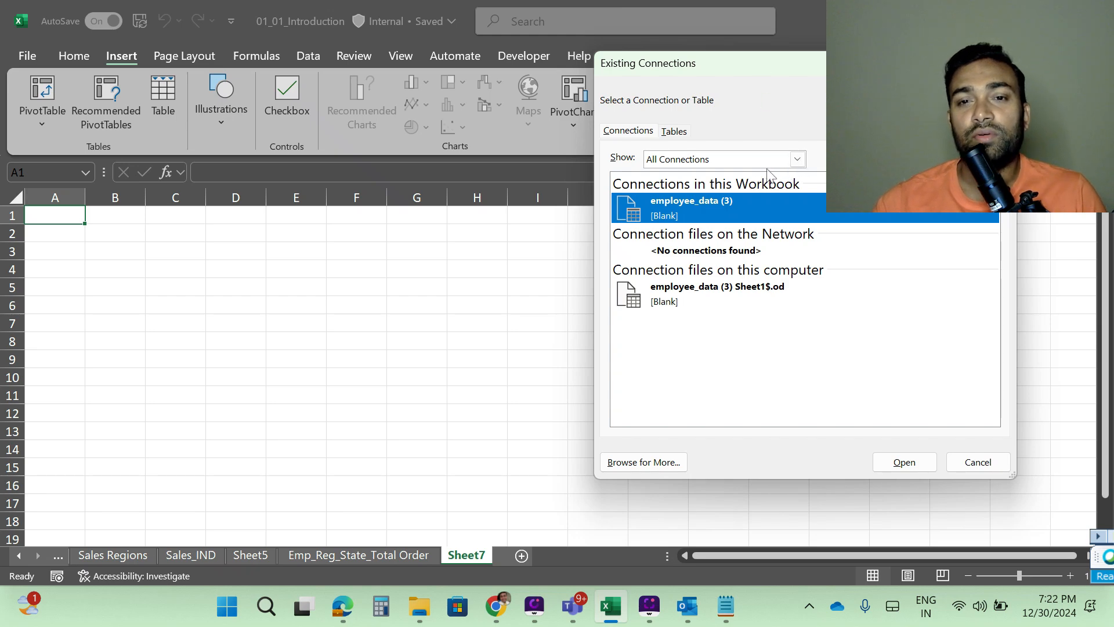
{"action": "left_click", "coordinate": [797, 161]}
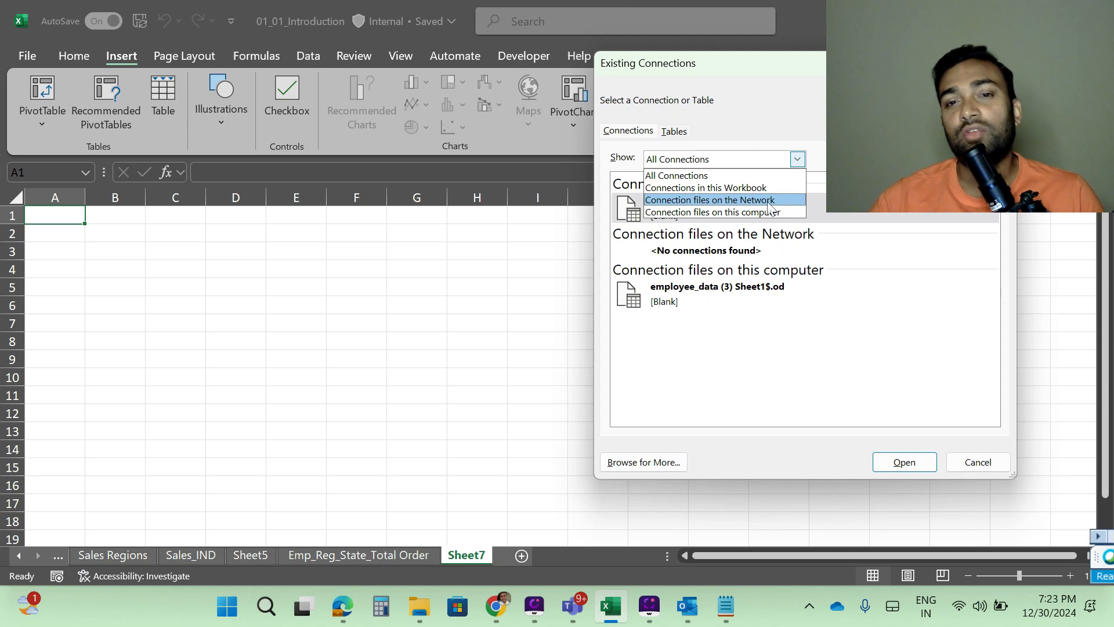
{"action": "left_click", "coordinate": [800, 159]}
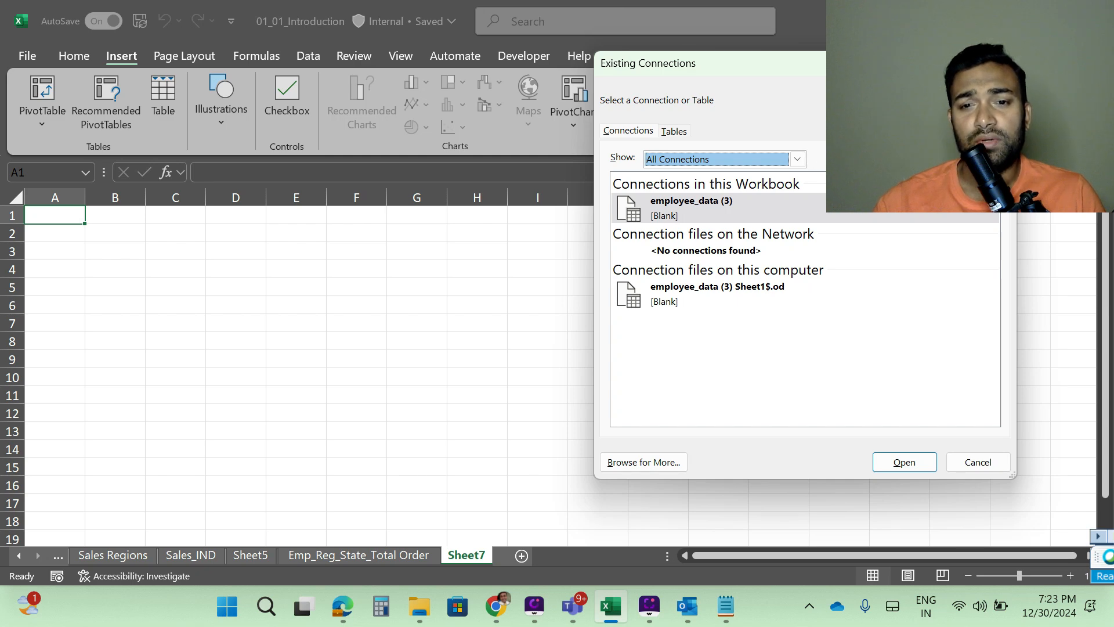
{"action": "left_click", "coordinate": [648, 463]}
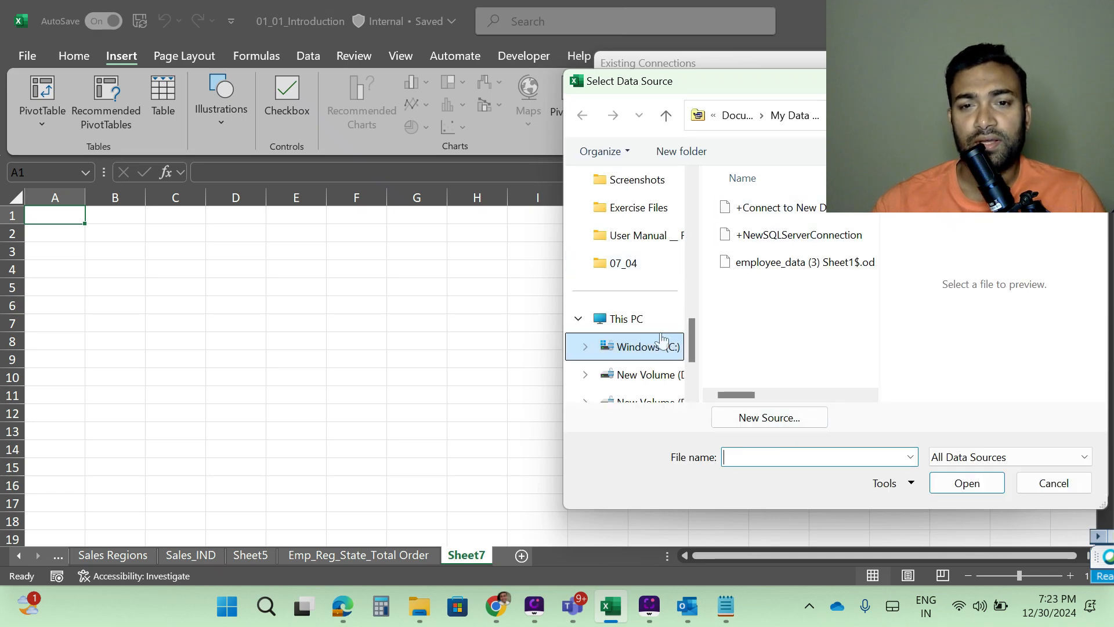
{"action": "scroll", "coordinate": [644, 291], "scroll_direction": "up", "scroll_amount": 6}
{"action": "scroll", "coordinate": [640, 292], "scroll_direction": "down", "scroll_amount": 5}
{"action": "scroll", "coordinate": [640, 292], "scroll_direction": "down", "scroll_amount": 3}
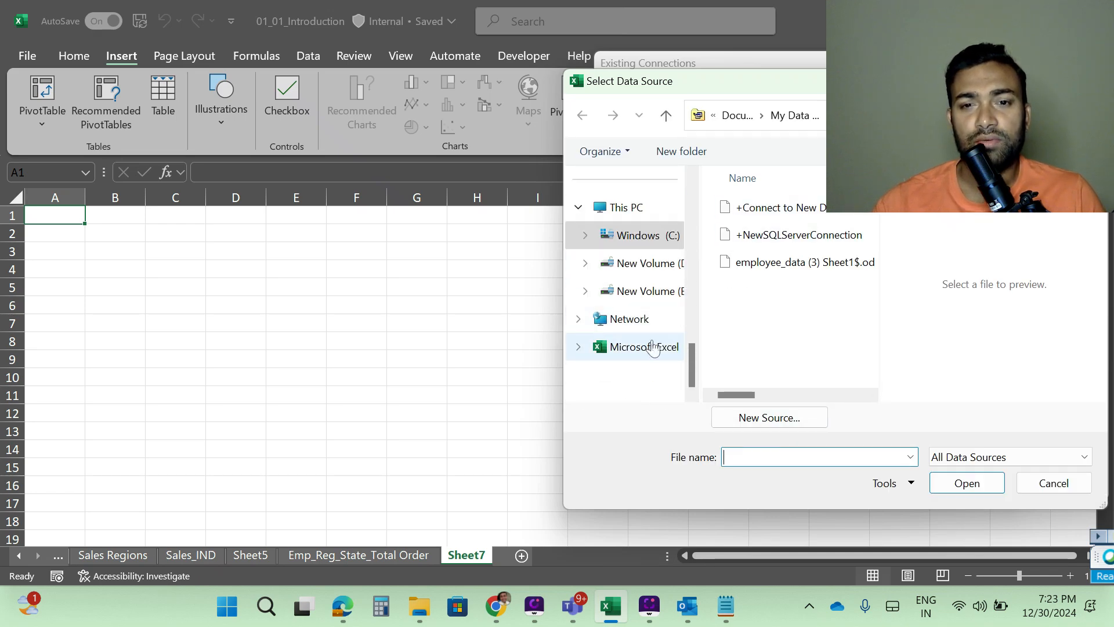
{"action": "scroll", "coordinate": [655, 348], "scroll_direction": "up", "scroll_amount": 4}
{"action": "left_click", "coordinate": [631, 180]}
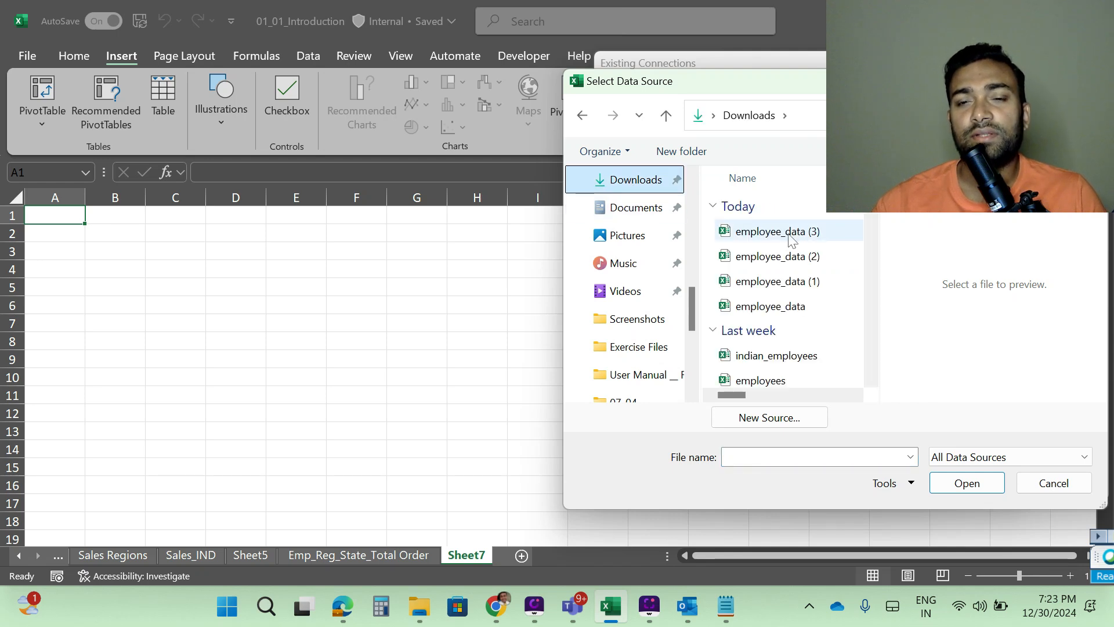
{"action": "double_click", "coordinate": [800, 232]}
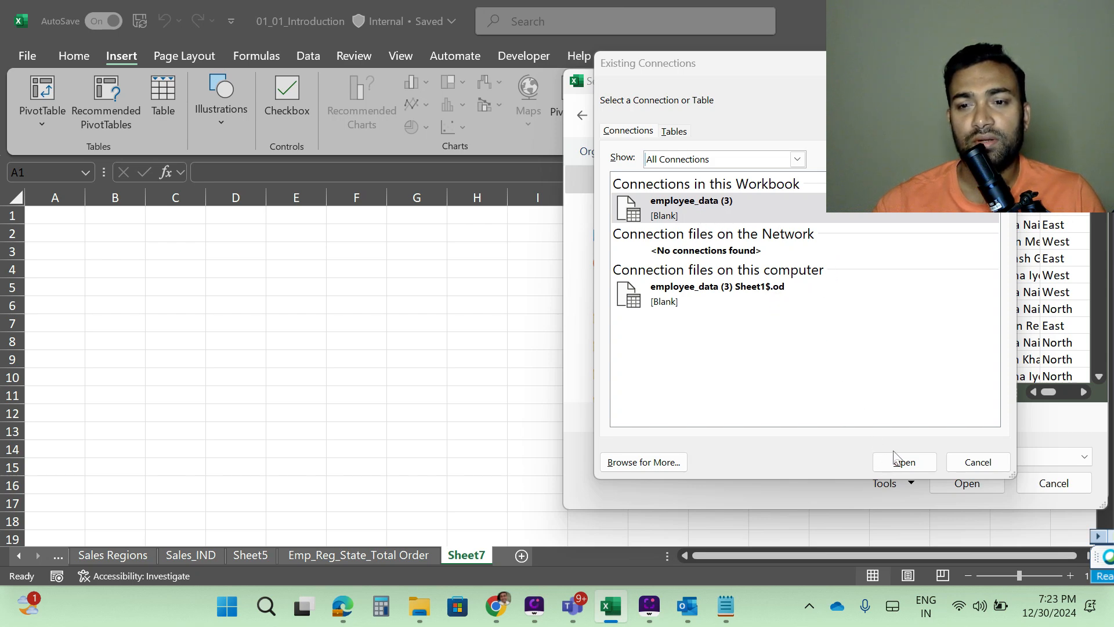
{"action": "left_click", "coordinate": [907, 467]}
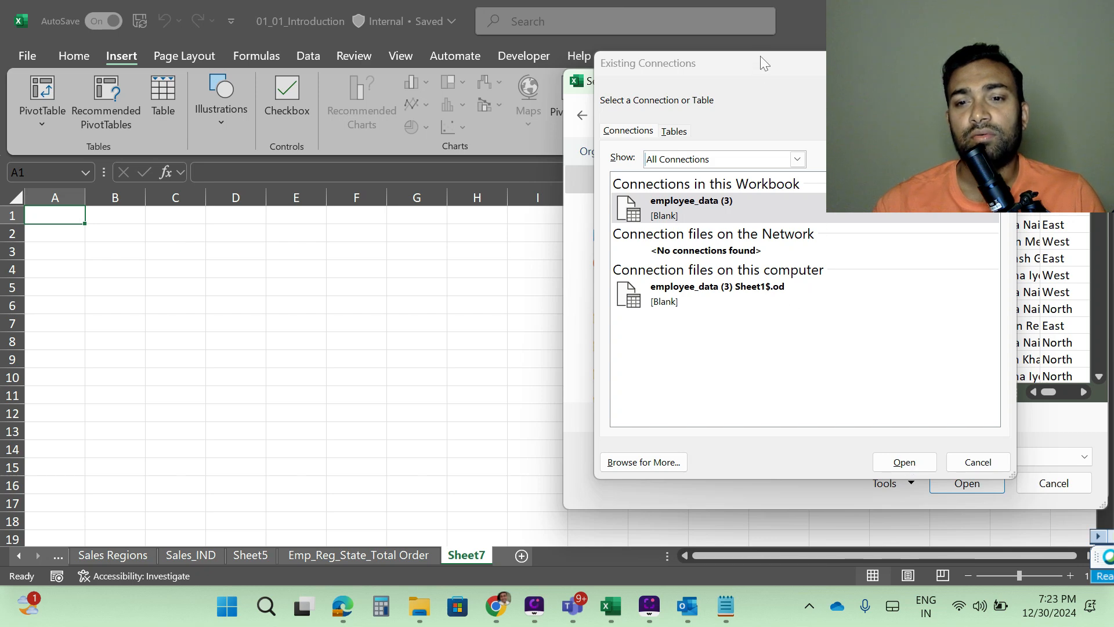
{"action": "left_click", "coordinate": [903, 463]}
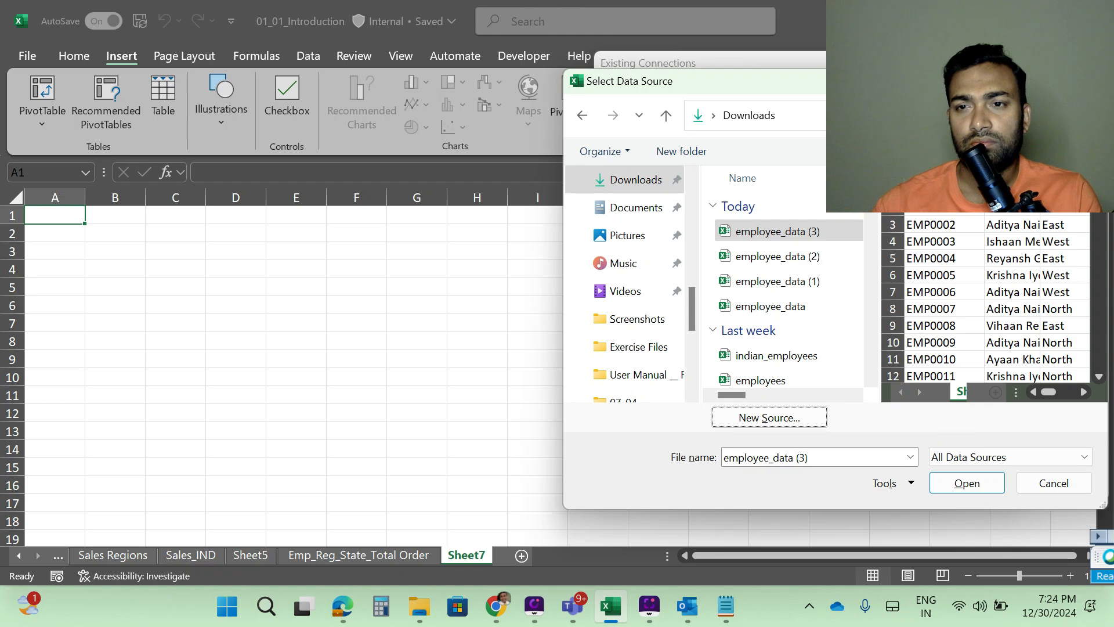
{"action": "left_click", "coordinate": [1054, 482]}
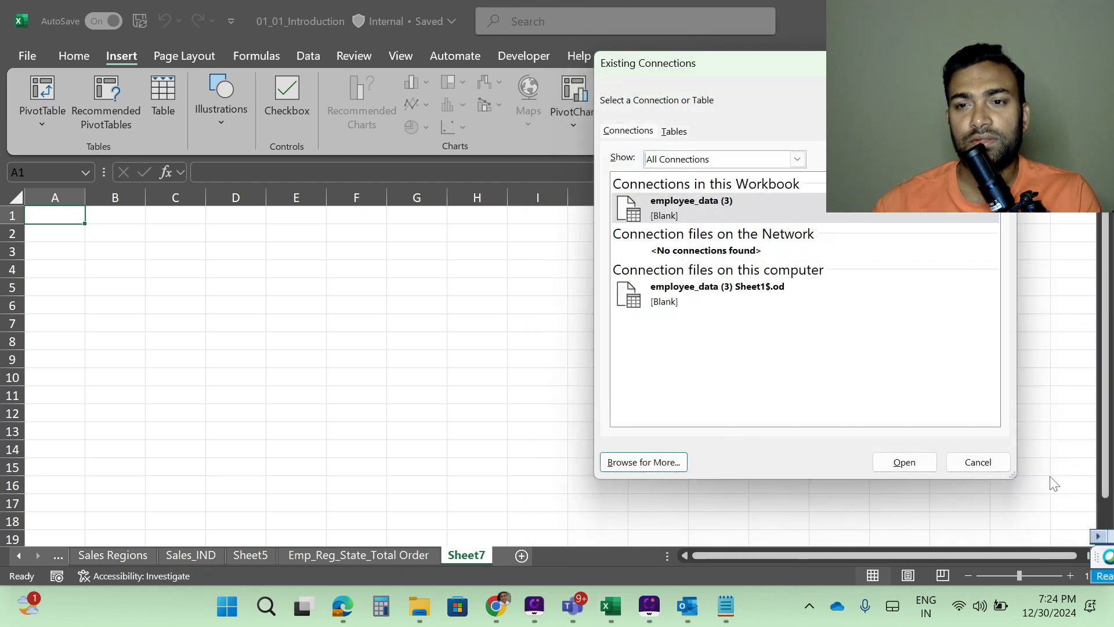
Step: Use the workbook connection employee_data (3) as the source and create the PivotTable on the existing worksheet at Sheet7!$A$1
{"action": "left_click", "coordinate": [692, 210]}
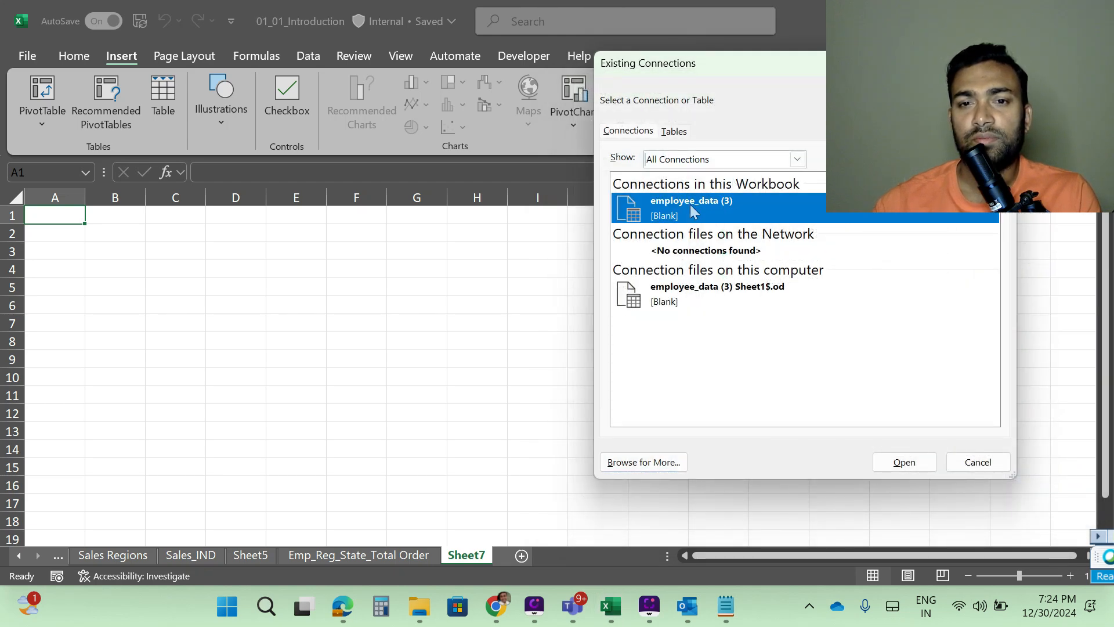
{"action": "left_click", "coordinate": [899, 463]}
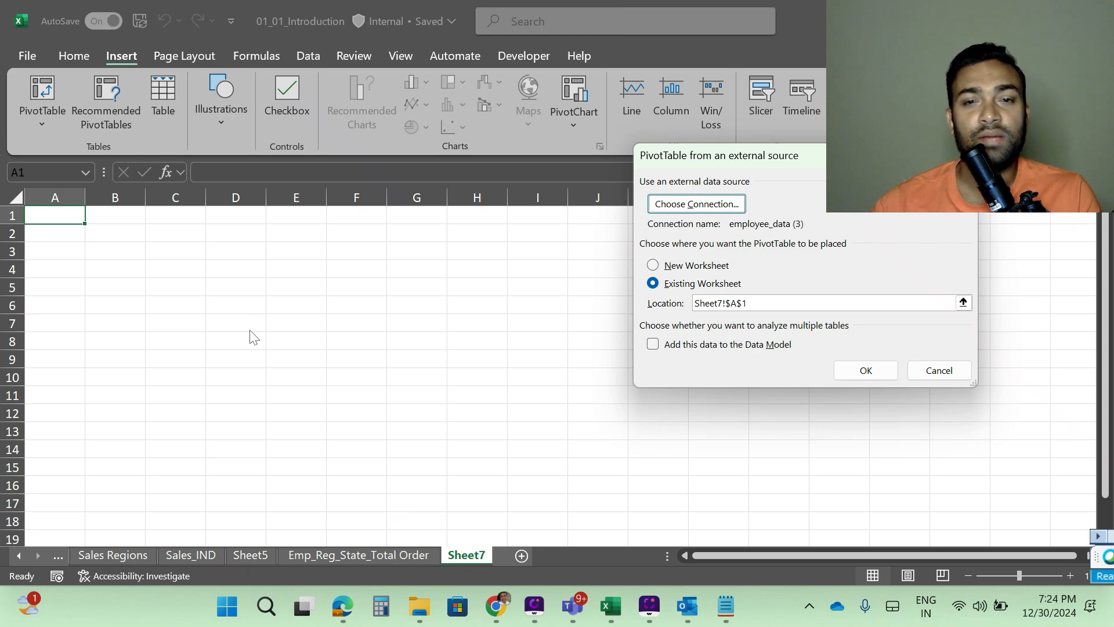
{"action": "left_click", "coordinate": [866, 370]}
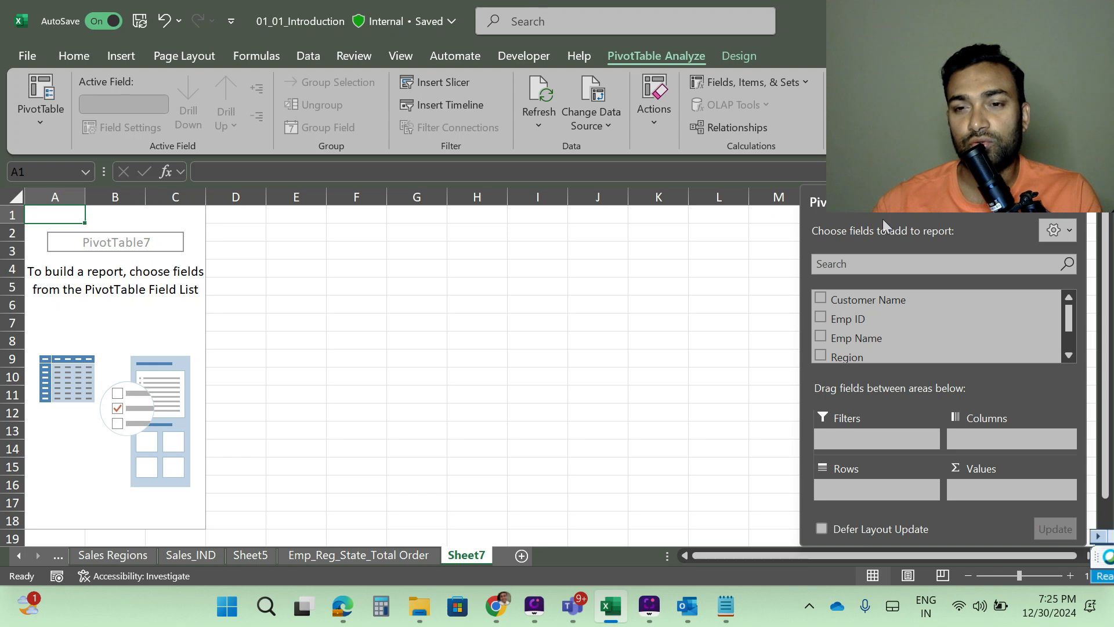
Step: Try the side-by-side layout for the PivotTable field list and return it to the stacked fields and areas layout
{"action": "left_click", "coordinate": [1068, 230]}
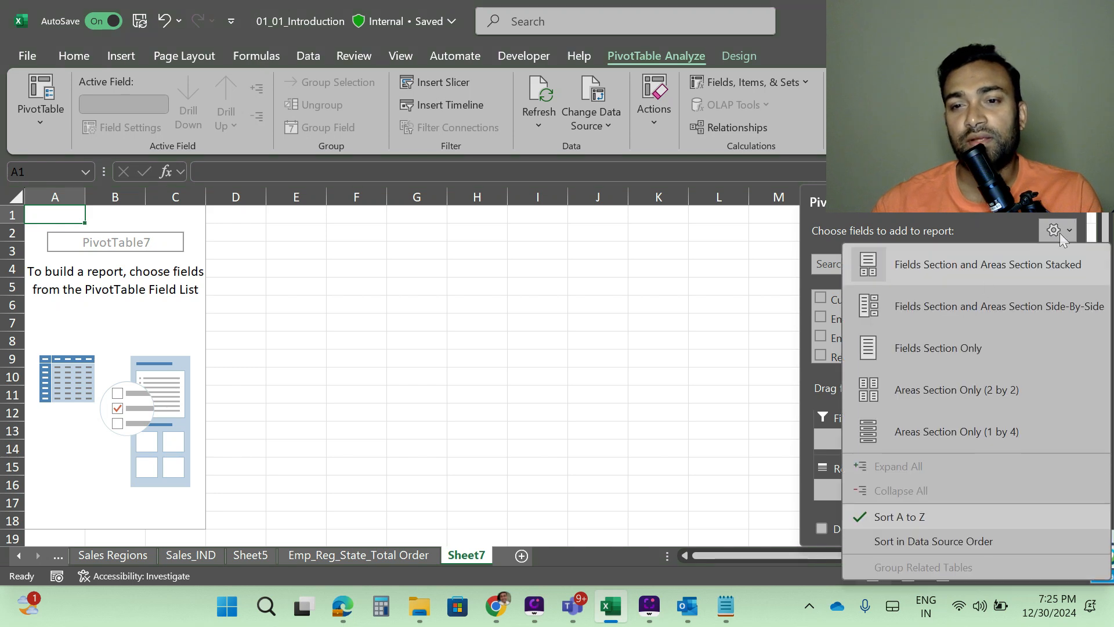
{"action": "left_click", "coordinate": [922, 309]}
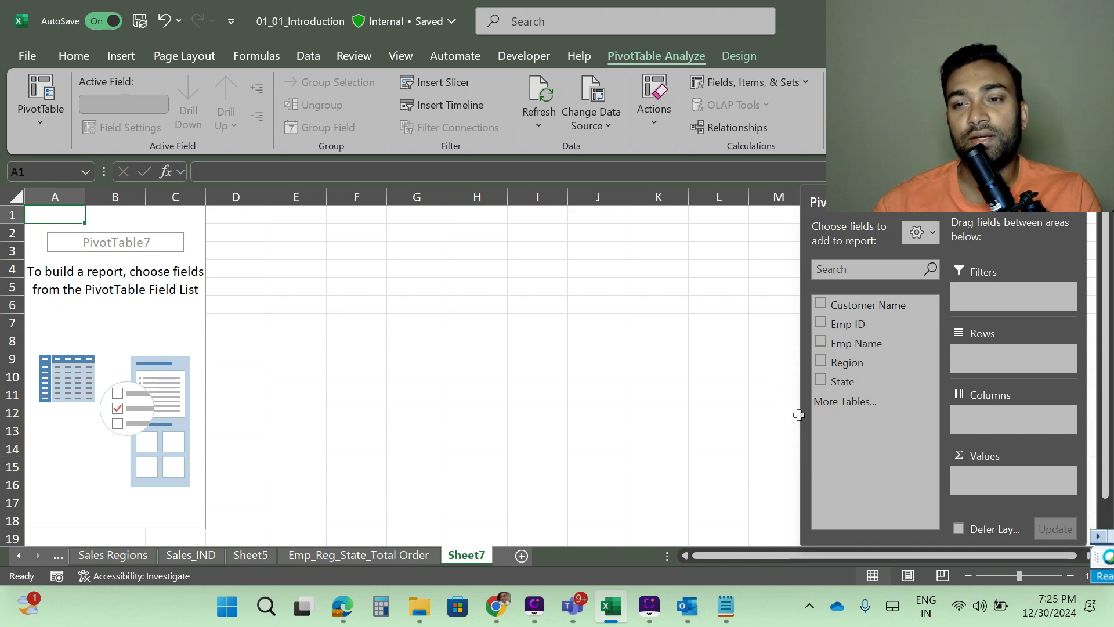
{"action": "left_click", "coordinate": [932, 232]}
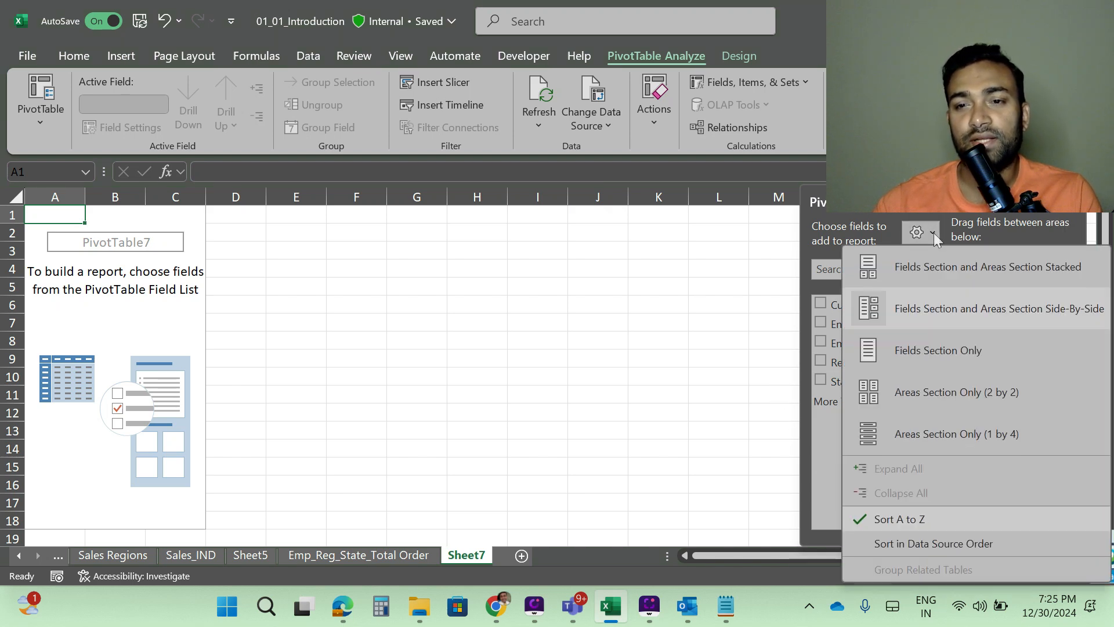
{"action": "left_click", "coordinate": [922, 268]}
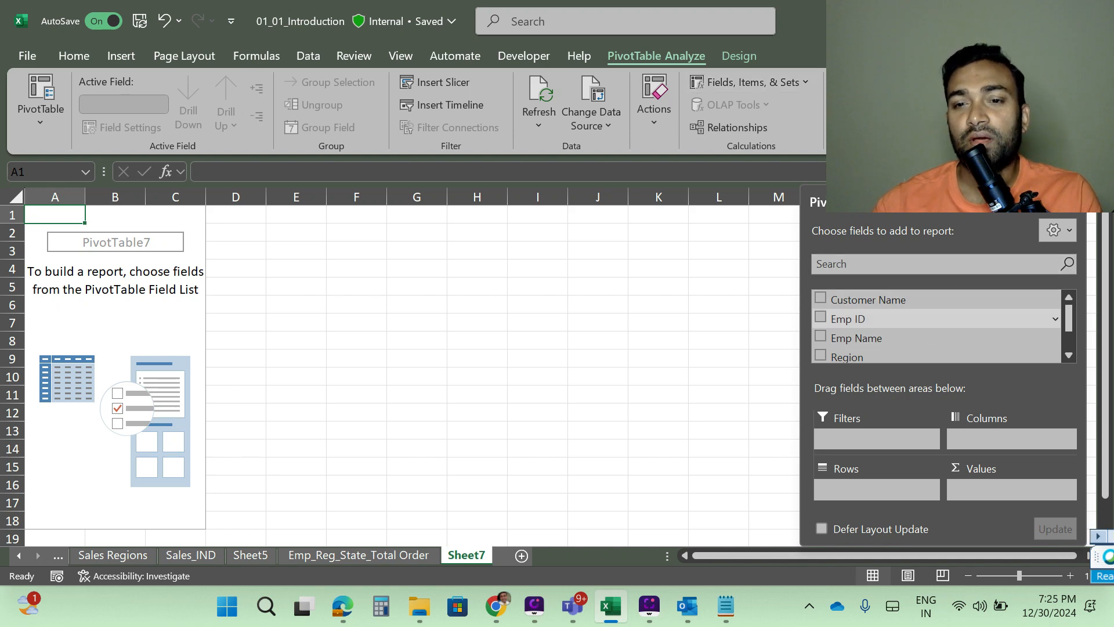
Step: Add Region as the outer row field and Emp Name beneath it, and look through the employees of each region
{"action": "scroll", "coordinate": [921, 323], "scroll_direction": "down", "scroll_amount": 1}
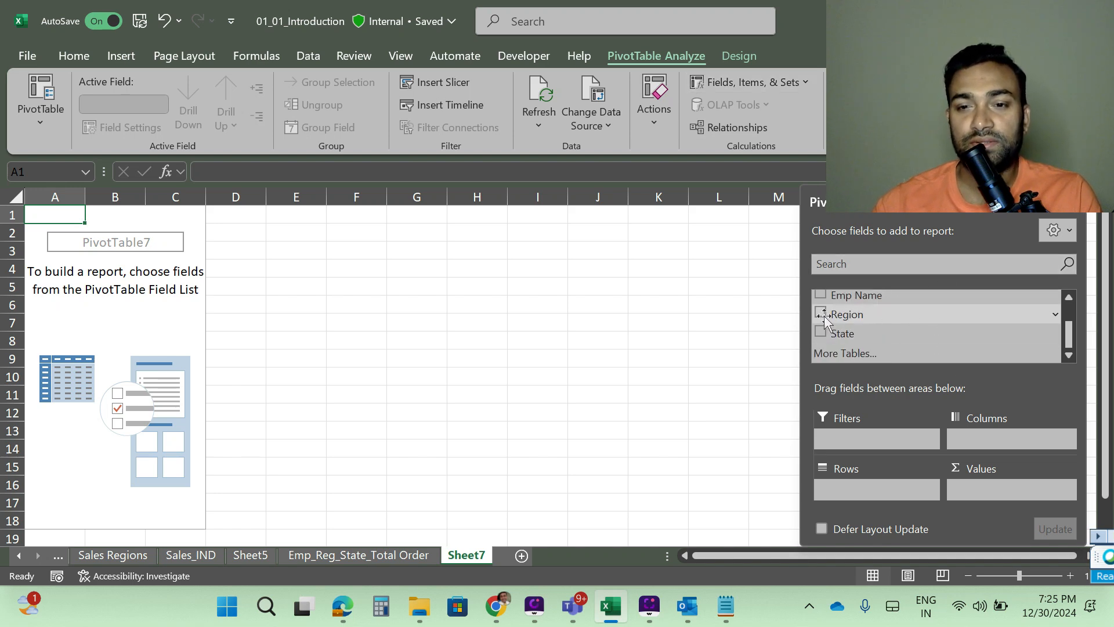
{"action": "scroll", "coordinate": [908, 328], "scroll_direction": "up", "scroll_amount": 1}
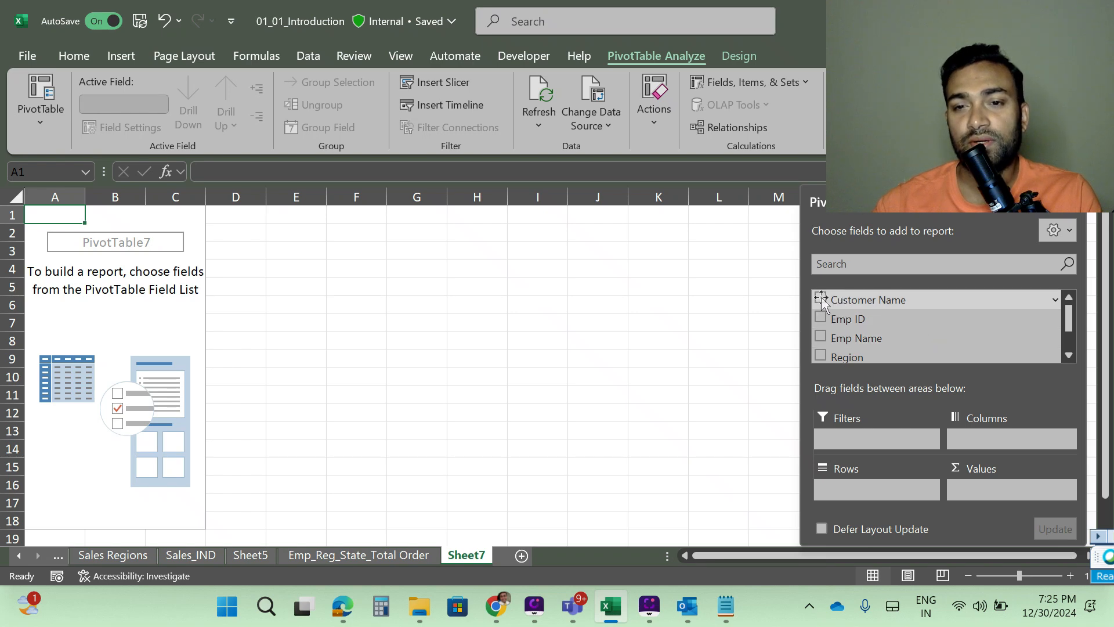
{"action": "left_click", "coordinate": [821, 356]}
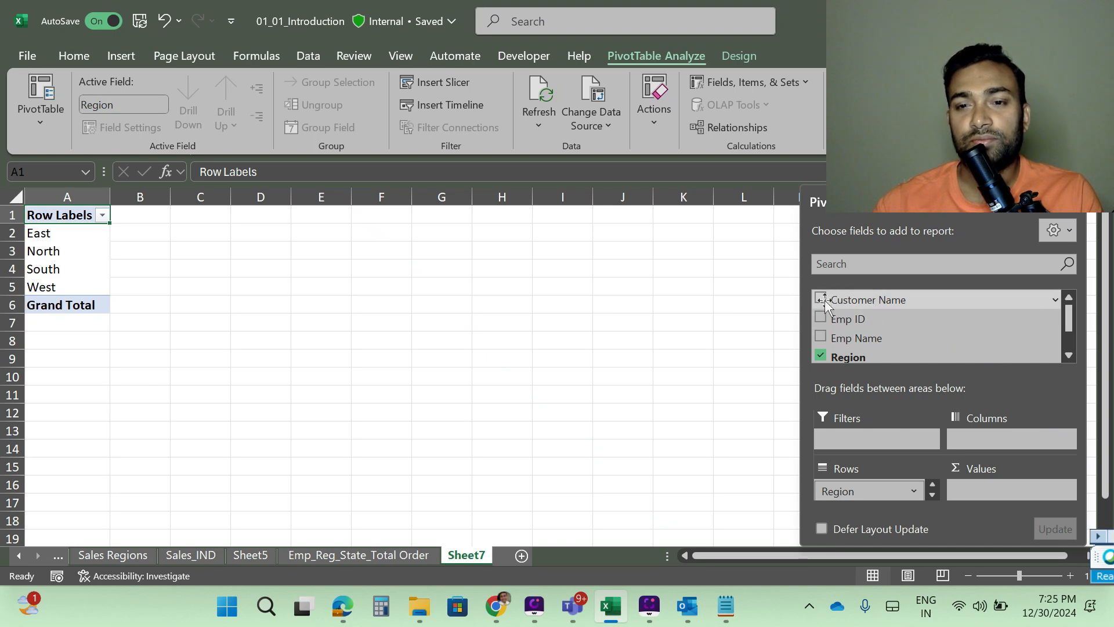
{"action": "left_click", "coordinate": [821, 337]}
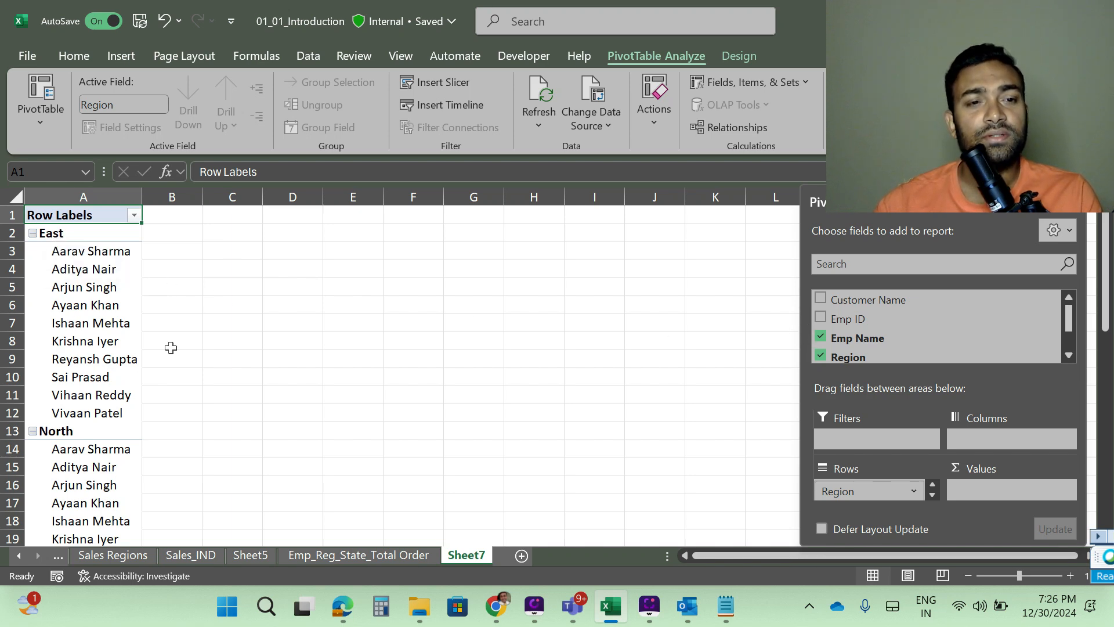
{"action": "scroll", "coordinate": [106, 360], "scroll_direction": "down", "scroll_amount": 1}
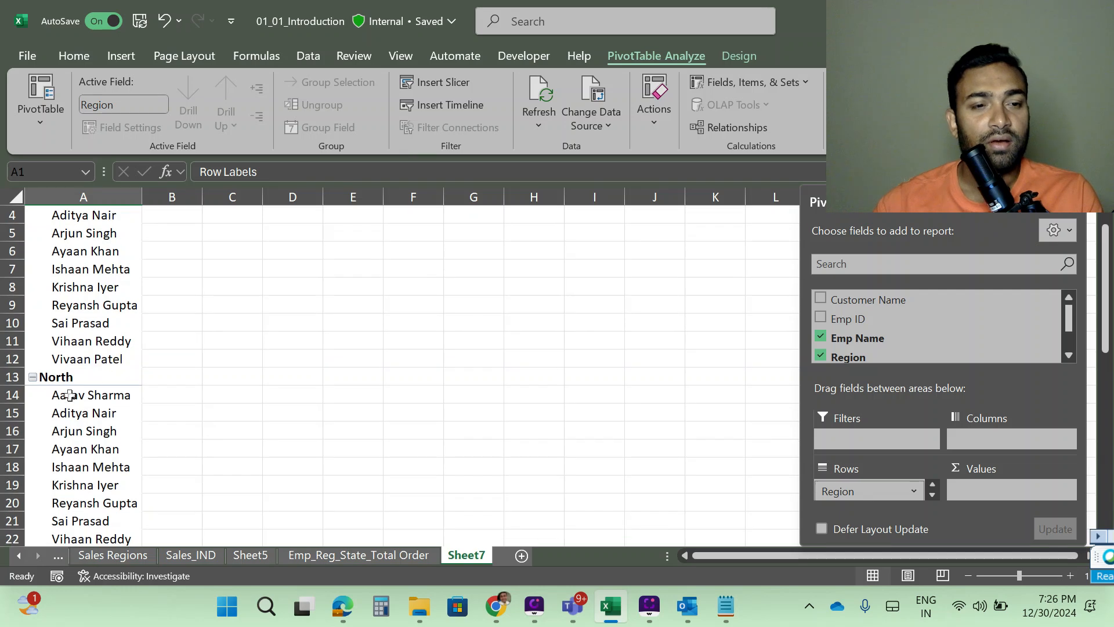
{"action": "scroll", "coordinate": [71, 380], "scroll_direction": "down", "scroll_amount": 4}
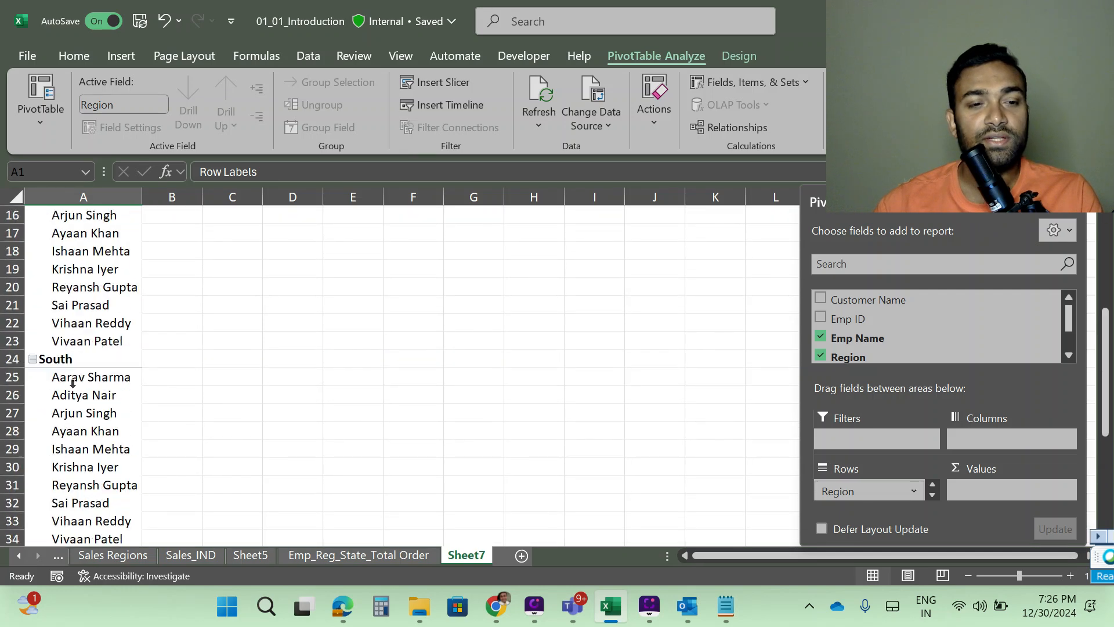
{"action": "scroll", "coordinate": [87, 395], "scroll_direction": "down", "scroll_amount": 3}
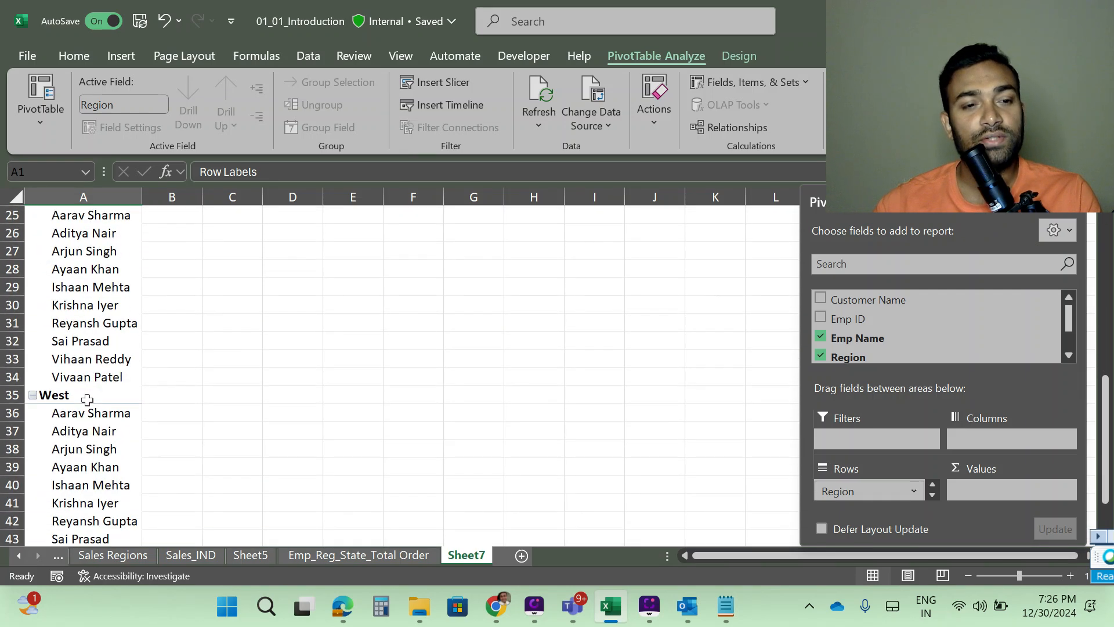
{"action": "scroll", "coordinate": [503, 416], "scroll_direction": "up", "scroll_amount": 4}
Step: Add the State field to the PivotTable rows beneath Emp Name and look through the nested result
{"action": "scroll", "coordinate": [871, 336], "scroll_direction": "down", "scroll_amount": 1}
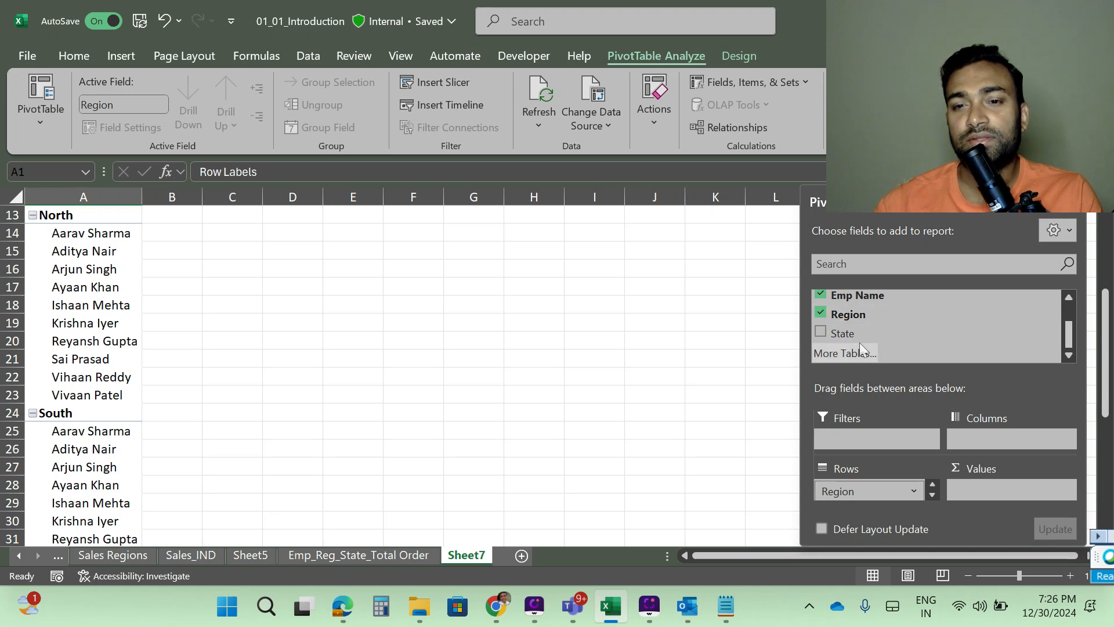
{"action": "scroll", "coordinate": [879, 337], "scroll_direction": "up", "scroll_amount": 1}
{"action": "scroll", "coordinate": [891, 342], "scroll_direction": "down", "scroll_amount": 1}
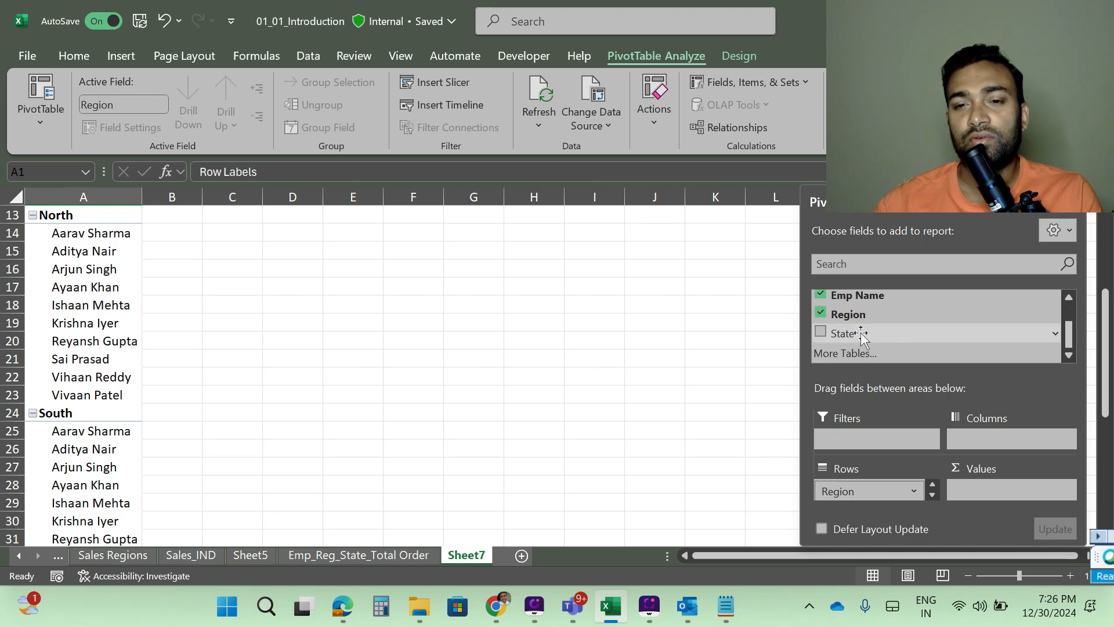
{"action": "left_click", "coordinate": [820, 332]}
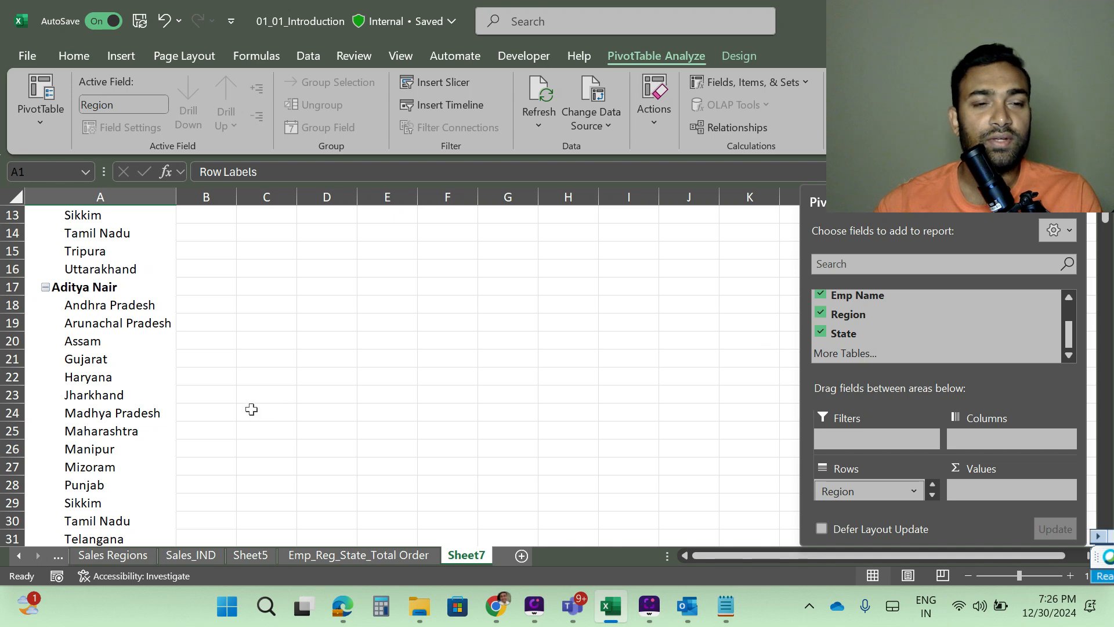
{"action": "scroll", "coordinate": [250, 409], "scroll_direction": "up", "scroll_amount": 4}
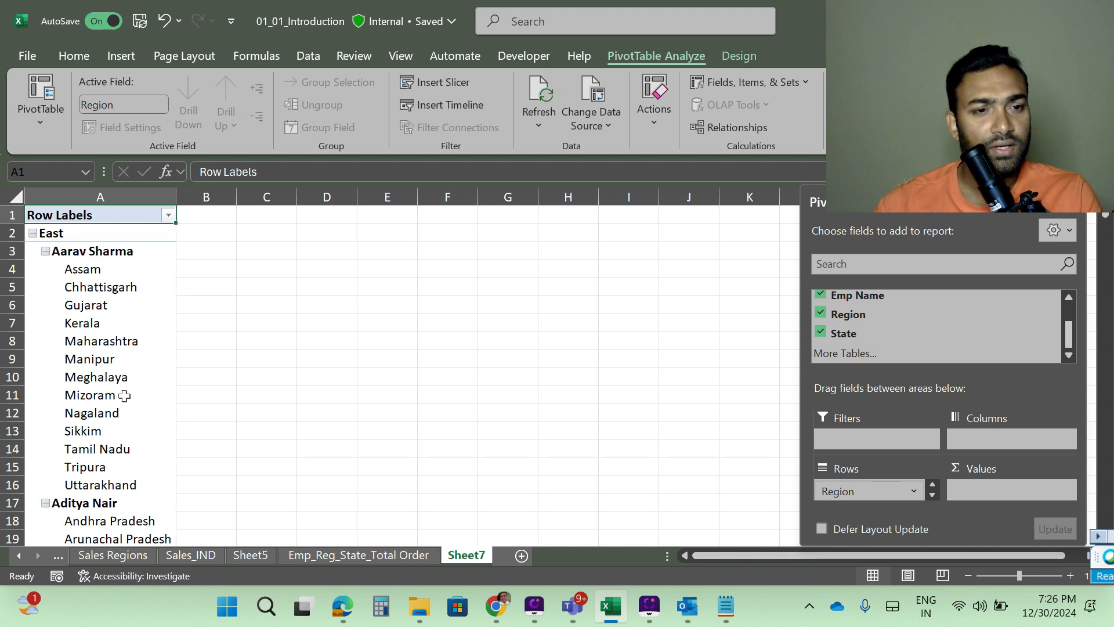
{"action": "scroll", "coordinate": [121, 357], "scroll_direction": "down", "scroll_amount": 4}
{"action": "scroll", "coordinate": [121, 361], "scroll_direction": "up", "scroll_amount": 4}
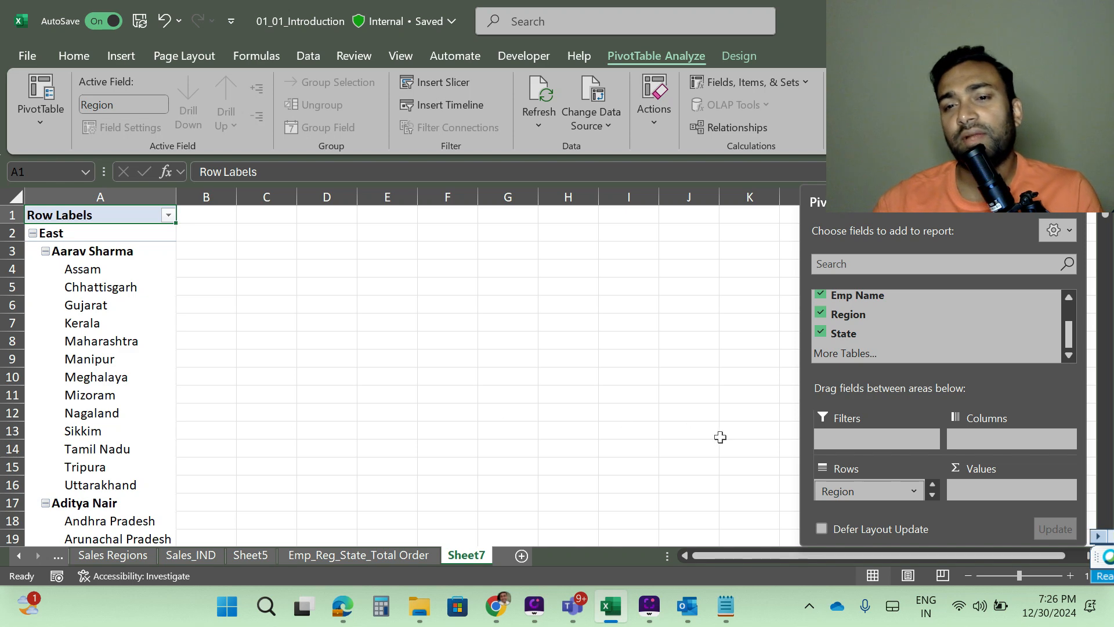
Step: Remove the State field from the PivotTable rows, keeping Region and Emp Name
{"action": "left_click", "coordinate": [933, 495]}
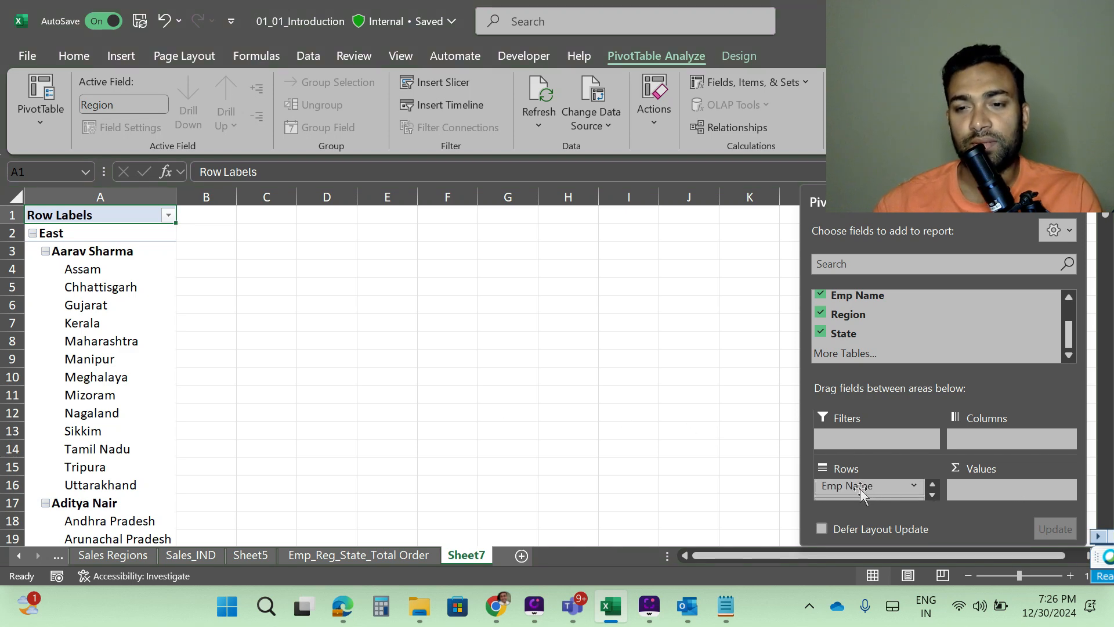
{"action": "left_click_drag", "start_coordinate": [865, 489], "coordinate": [896, 320]}
{"action": "scroll", "coordinate": [876, 495], "scroll_direction": "down", "scroll_amount": 2}
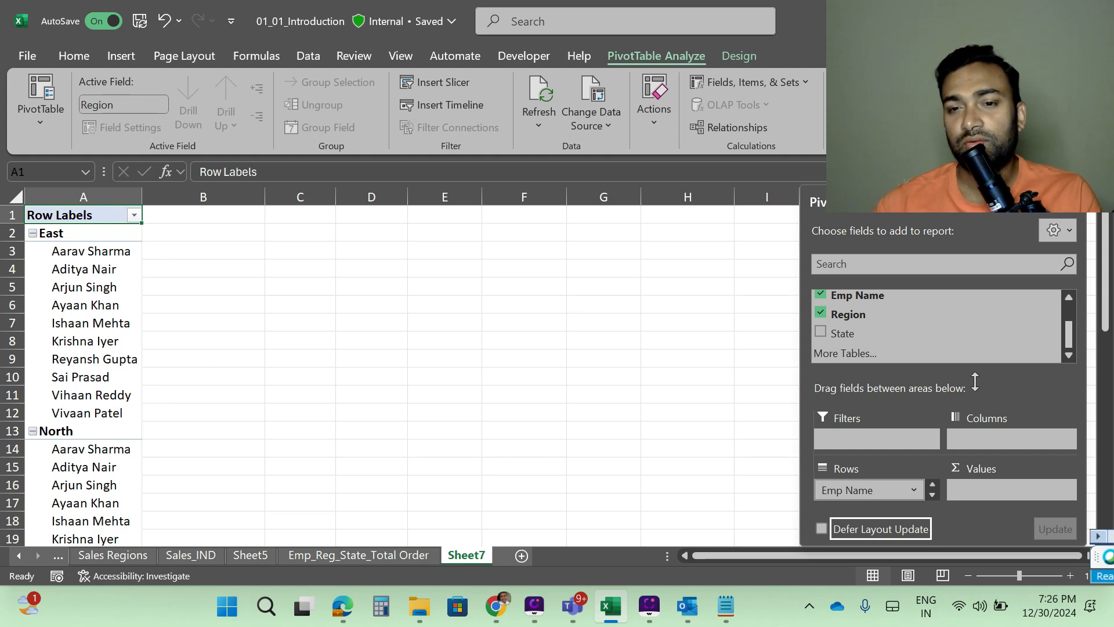
{"action": "scroll", "coordinate": [916, 339], "scroll_direction": "up", "scroll_amount": 1}
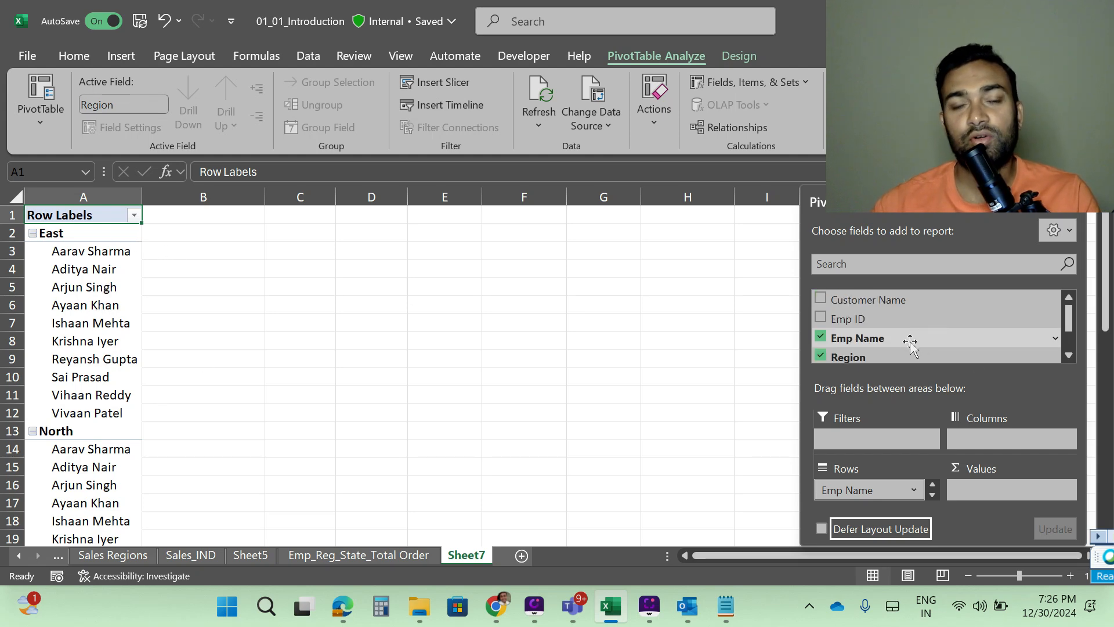